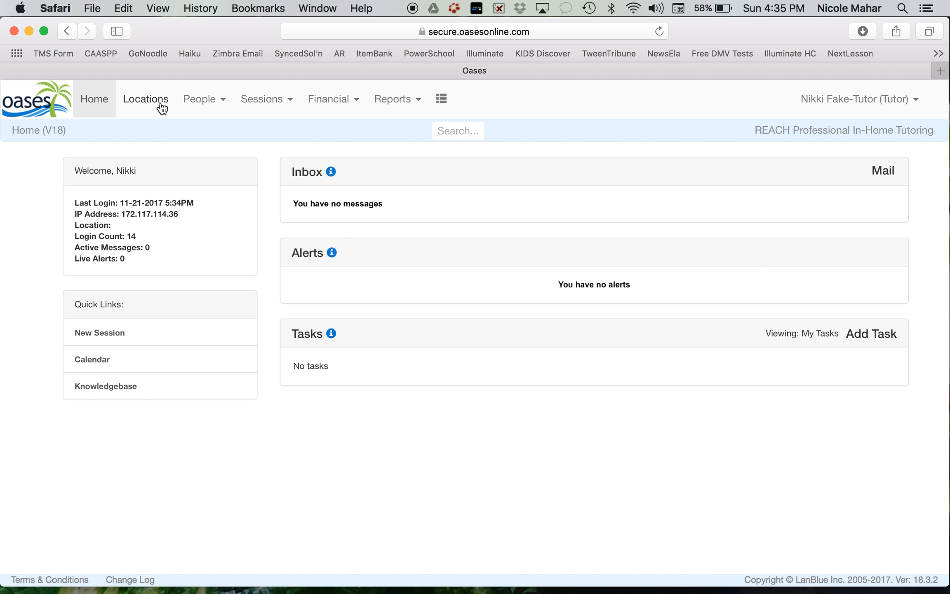
- Open the list of students and filter it to show all programs
left_click(224, 105)
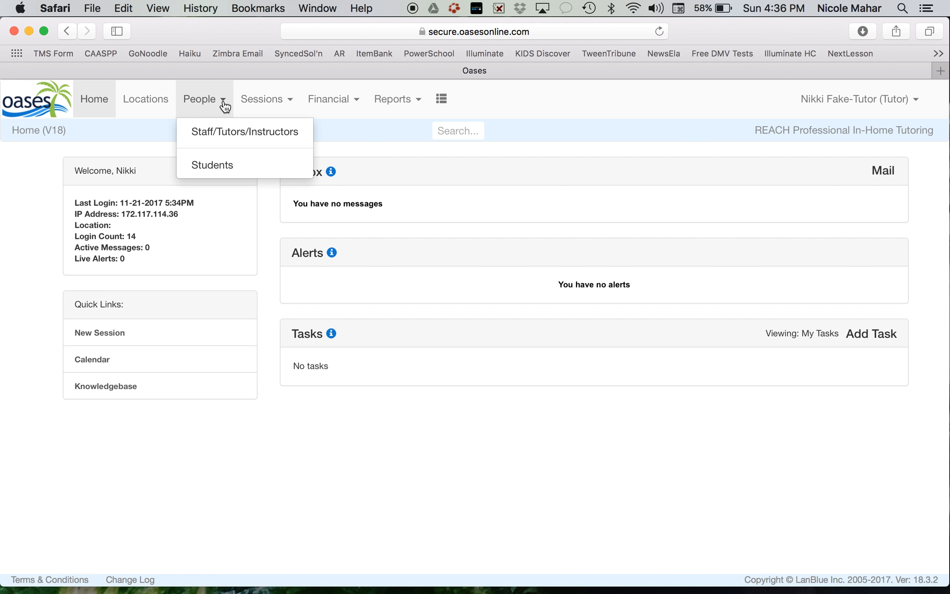
left_click(222, 165)
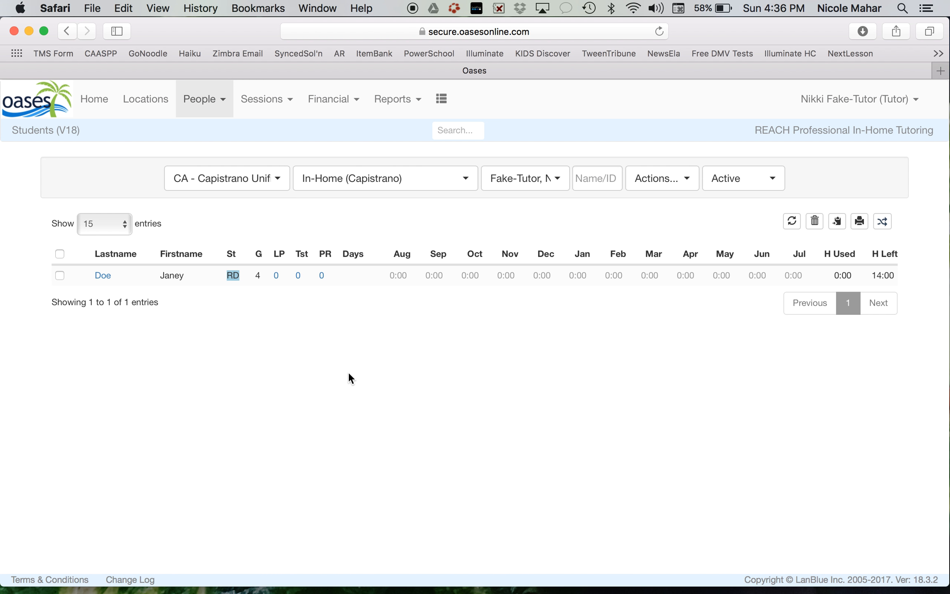
left_click(258, 178)
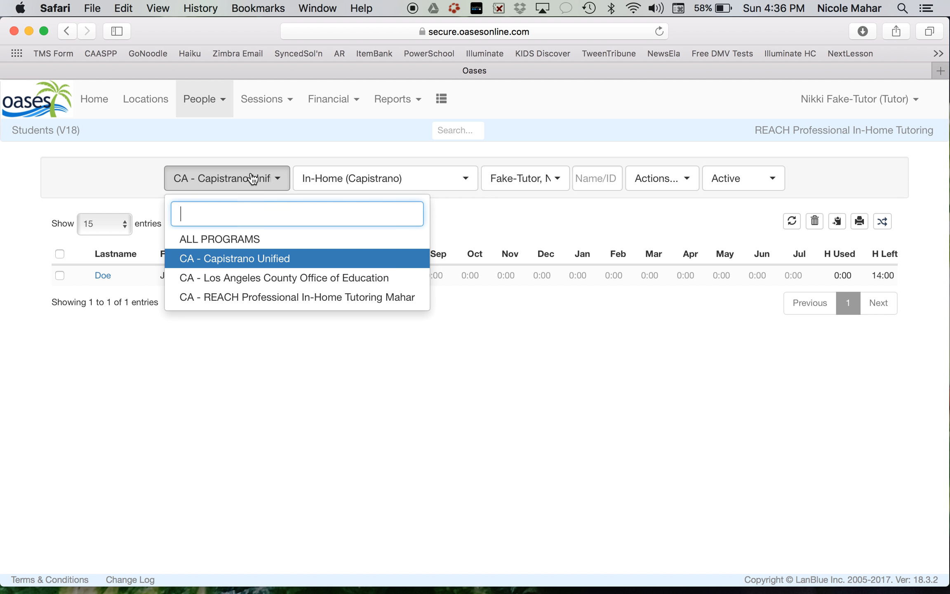
left_click(246, 242)
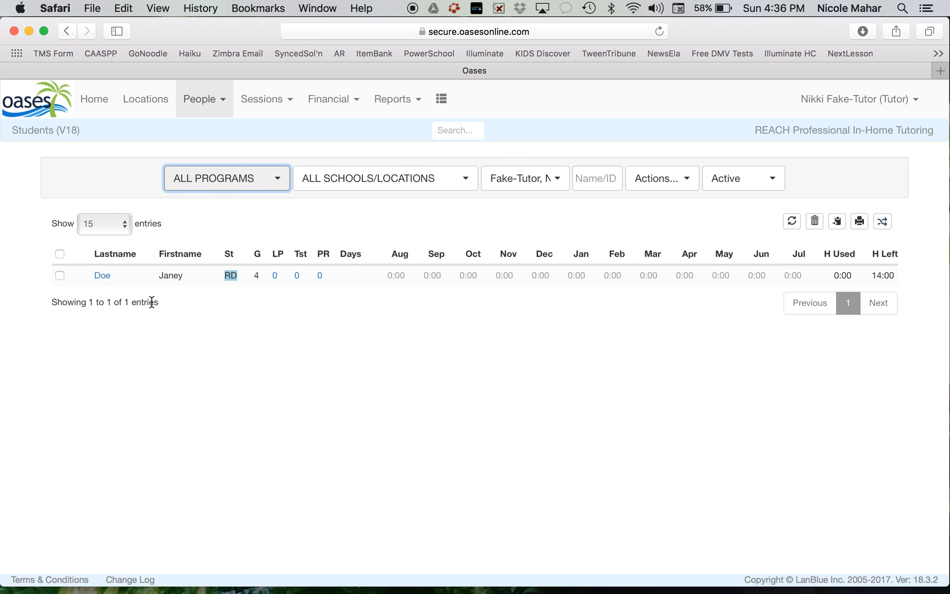
- Open the listed student's record and review the student and guardian contact information
left_click(102, 275)
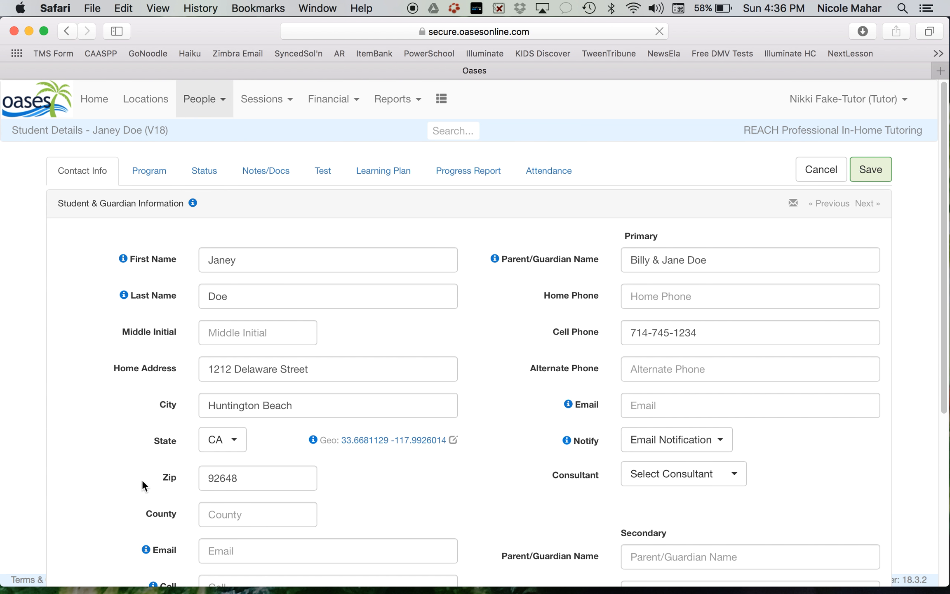
scroll(126, 485, "down", 2)
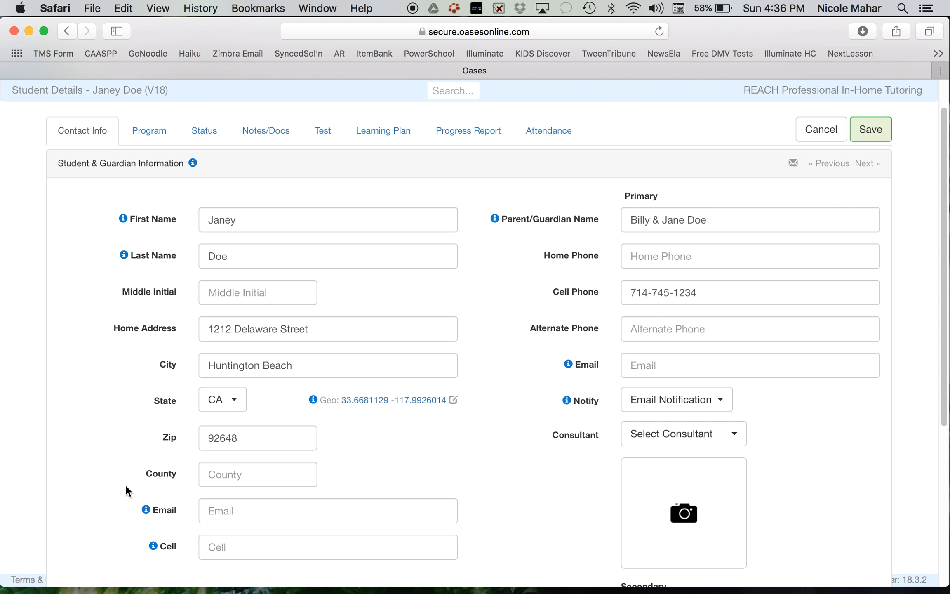
scroll(126, 486, "down", 6)
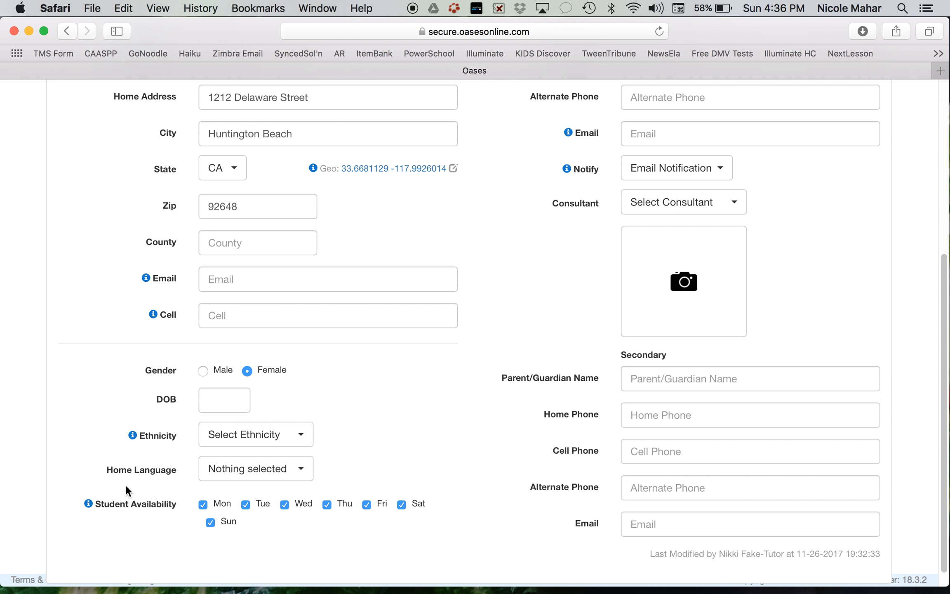
scroll(125, 485, "up", 7)
scroll(126, 484, "down", 1)
scroll(126, 485, "up", 1)
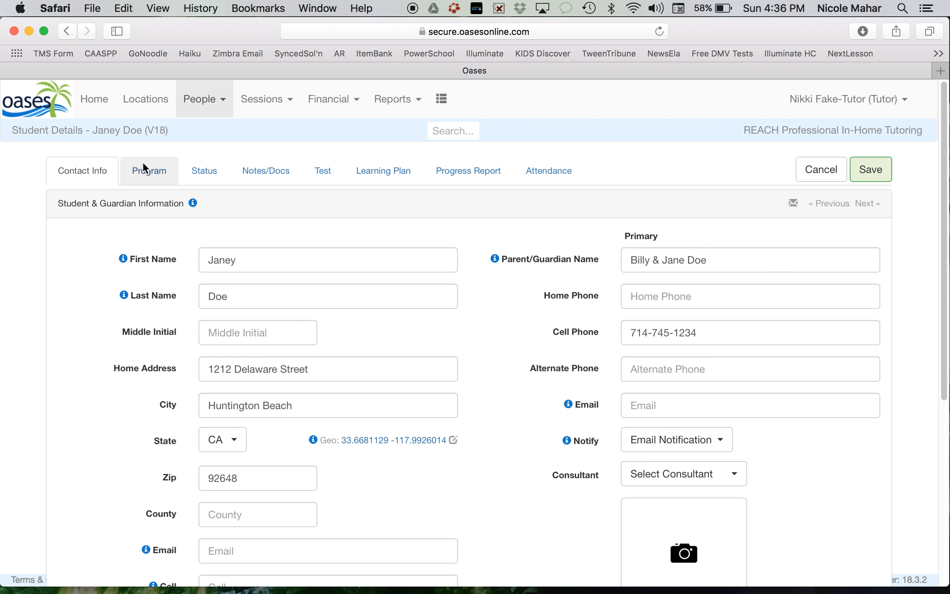
- Review the student's program information and the help notes for Maximum Hours and Program, then return to the contact information
left_click(144, 169)
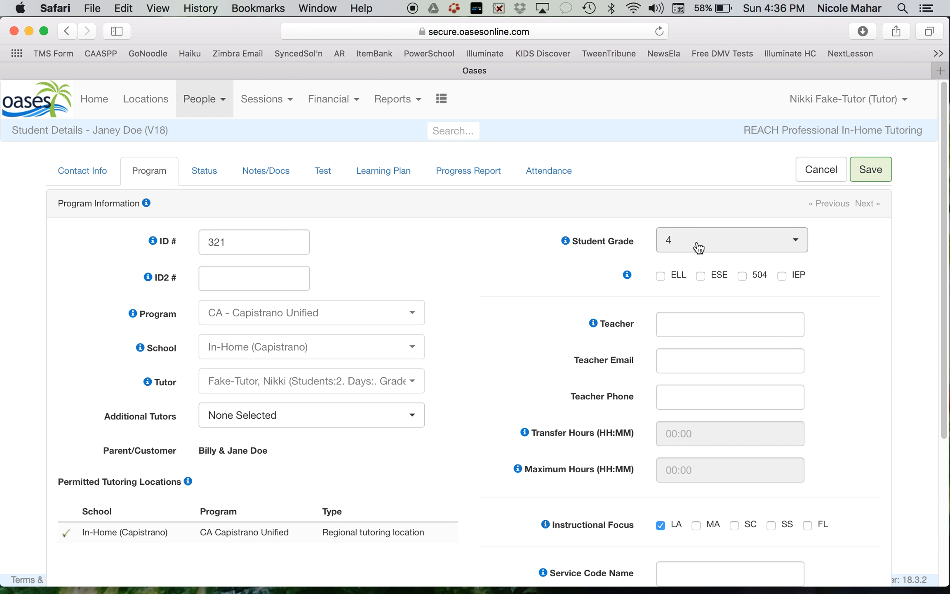
scroll(548, 356, "down", 3)
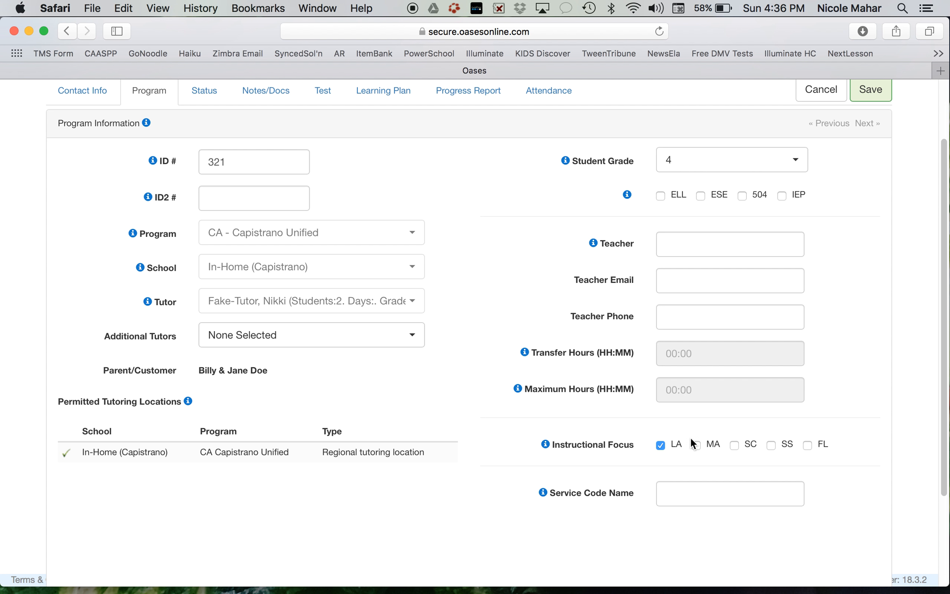
left_click(517, 388)
scroll(497, 290, "up", 3)
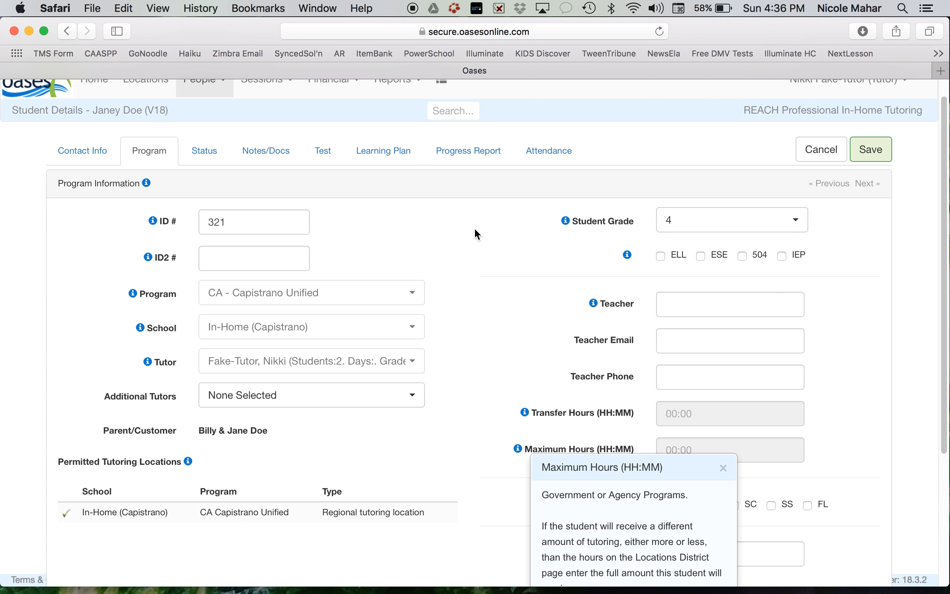
scroll(448, 231, "up", 1)
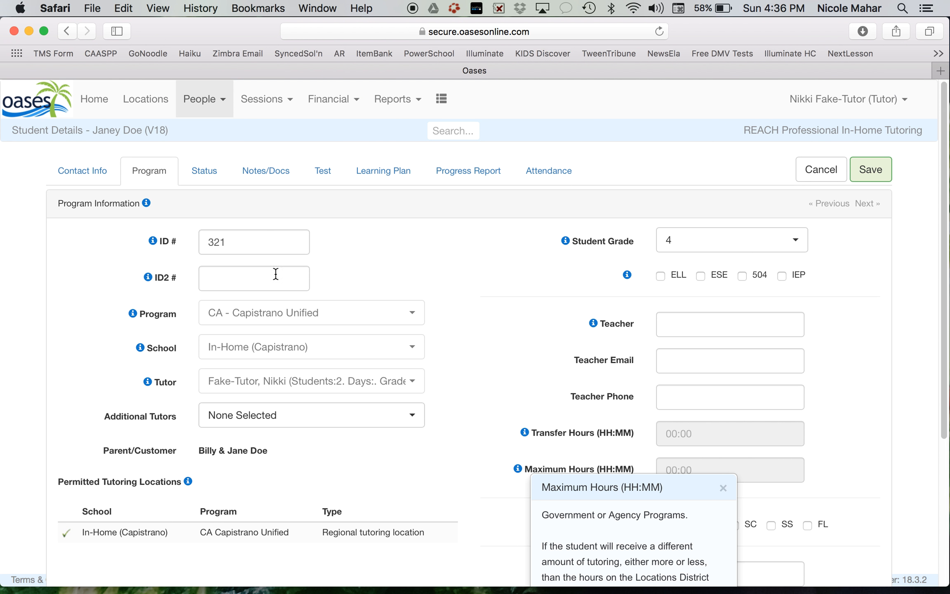
left_click(133, 314)
left_click(337, 333)
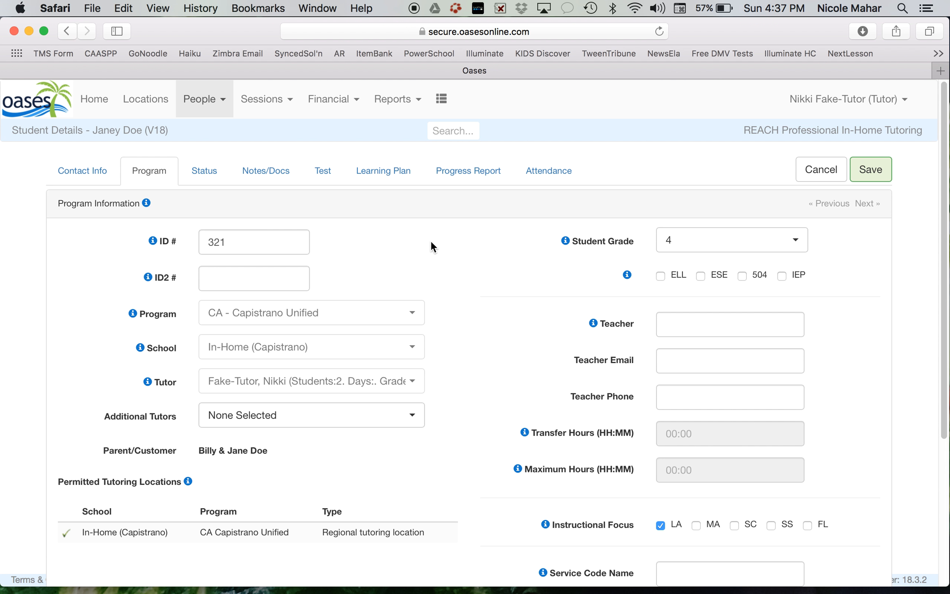
left_click(82, 167)
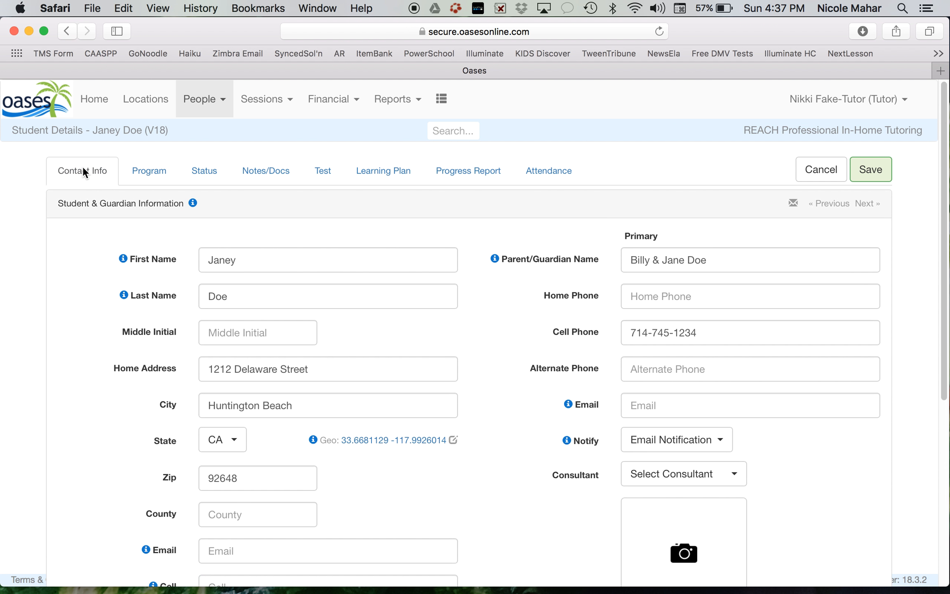
- Open the sessions list and filter it to the CA - Capistrano Unified program and the In-Home (Capistrano) location
left_click(270, 100)
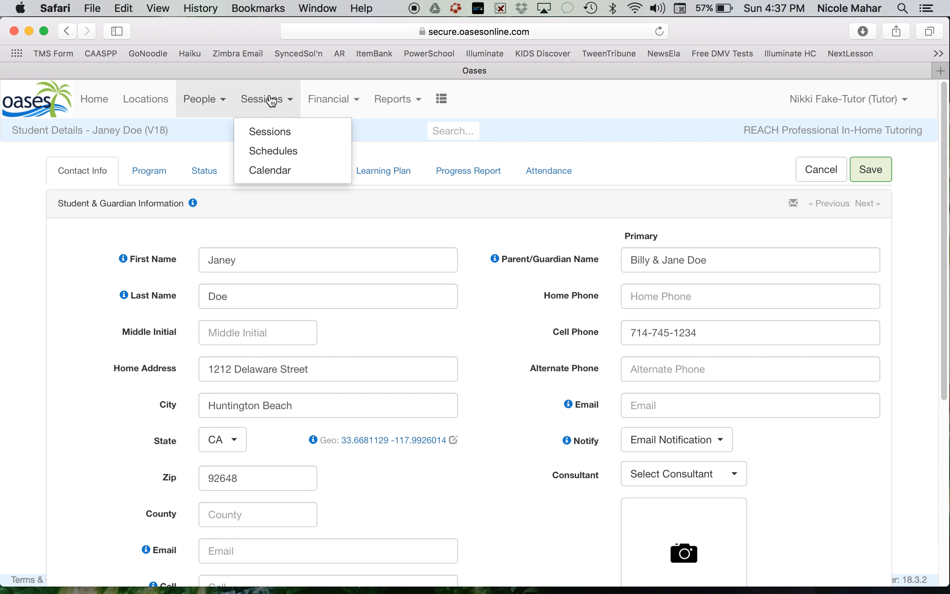
left_click(287, 133)
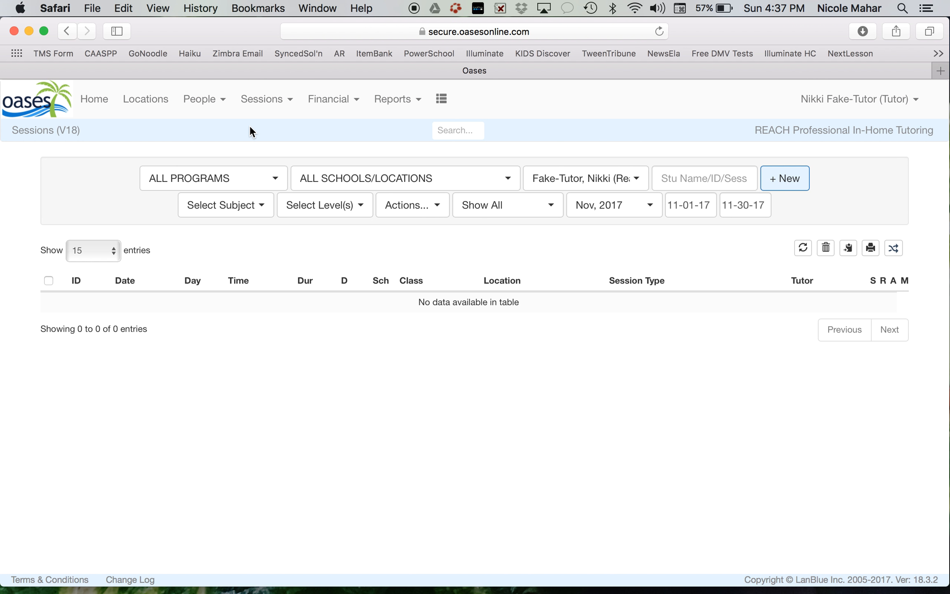
left_click(263, 184)
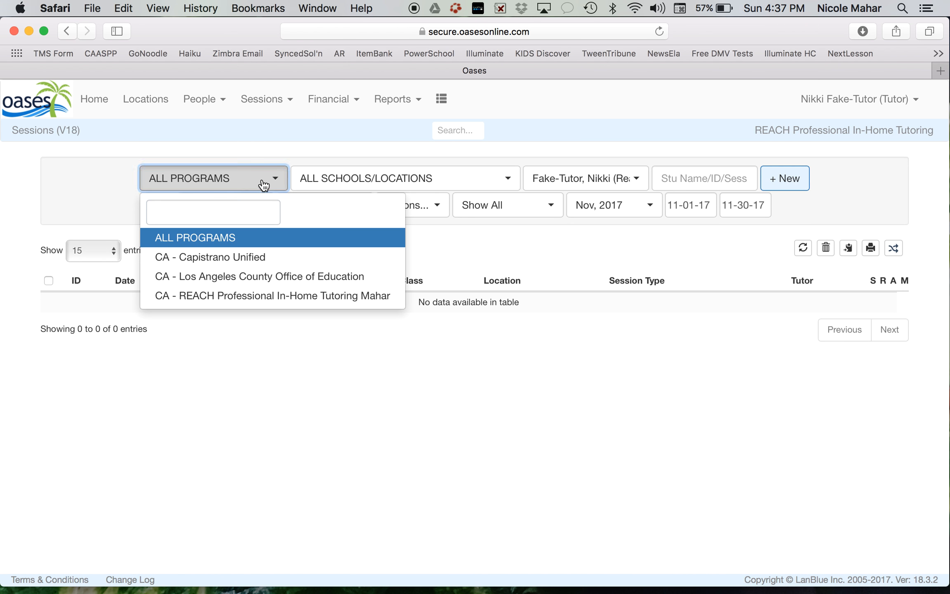
left_click(264, 257)
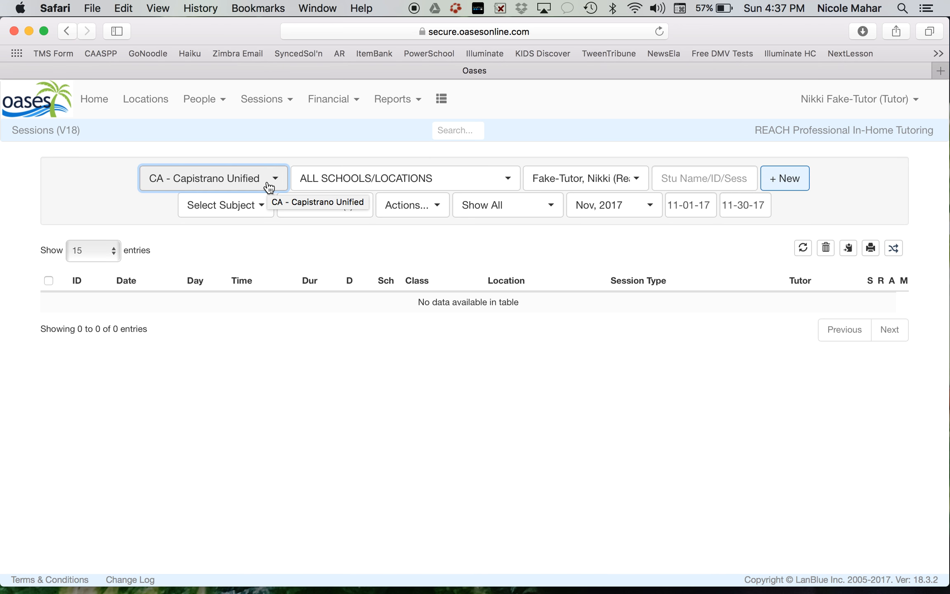
left_click(349, 184)
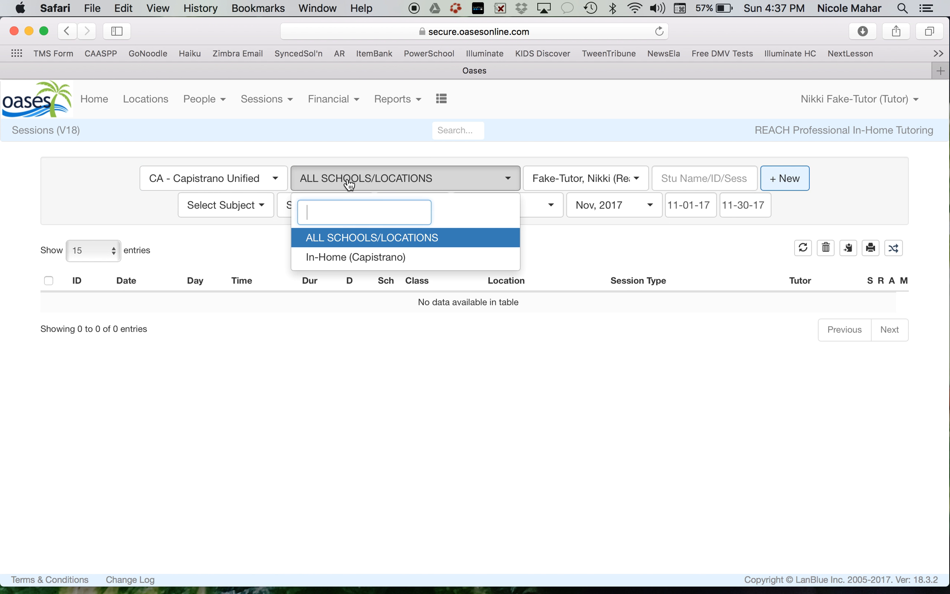
left_click(402, 258)
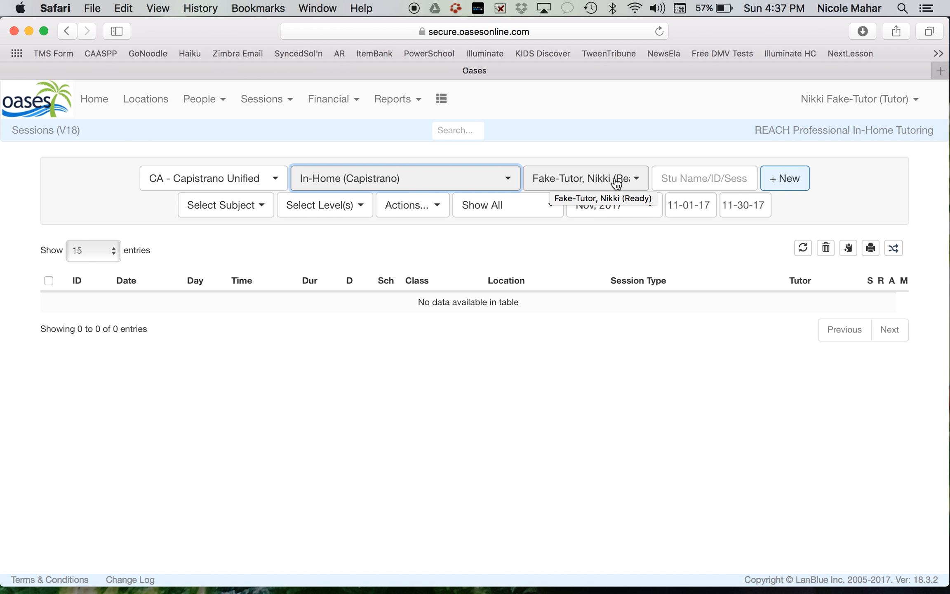
- Create a new session and enter the student's full name as its class
left_click(786, 183)
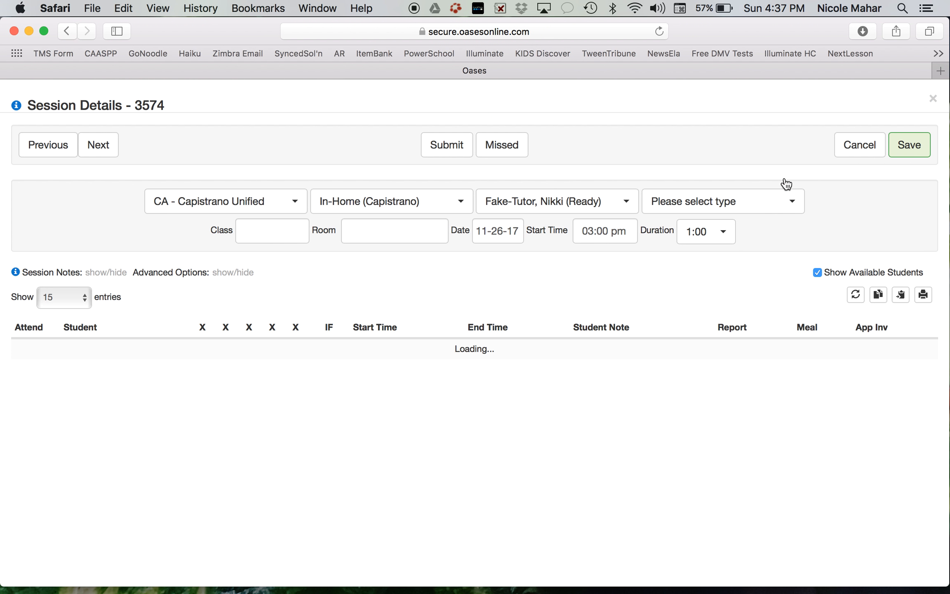
left_click(253, 234)
type("Janey Doe")
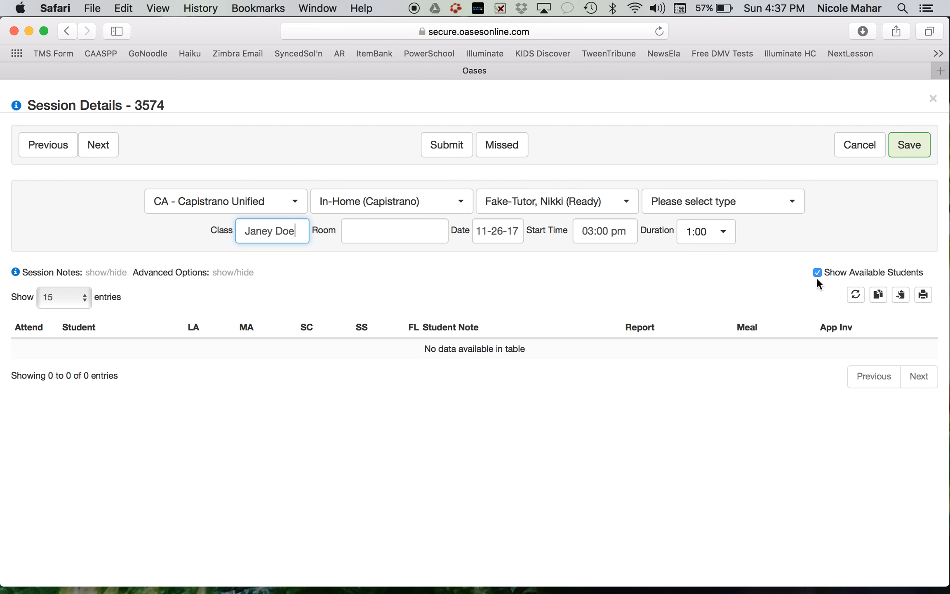
- Set the session type to Capistrano SES Tutoring and mark the student as attending
left_click(780, 206)
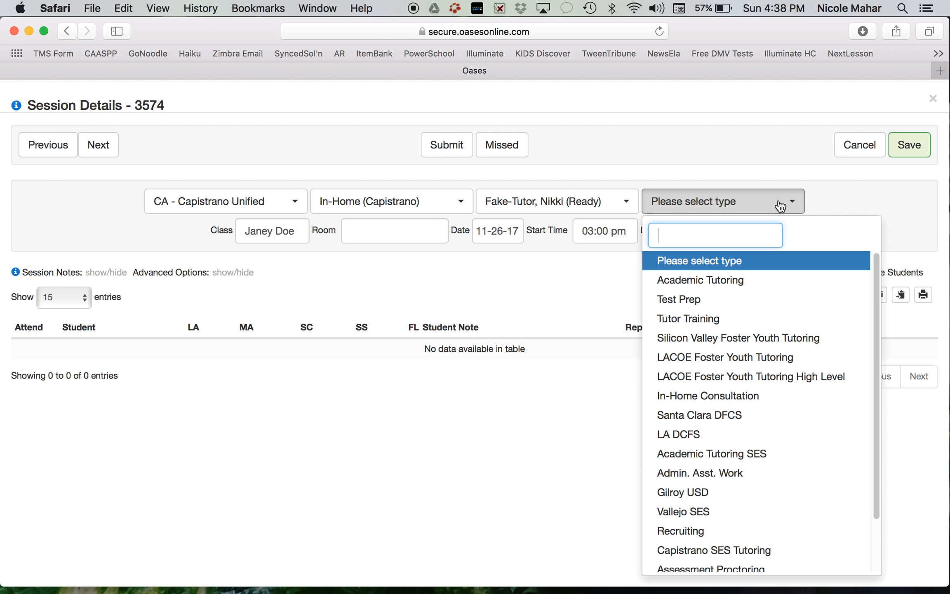
scroll(773, 431, "down", 3)
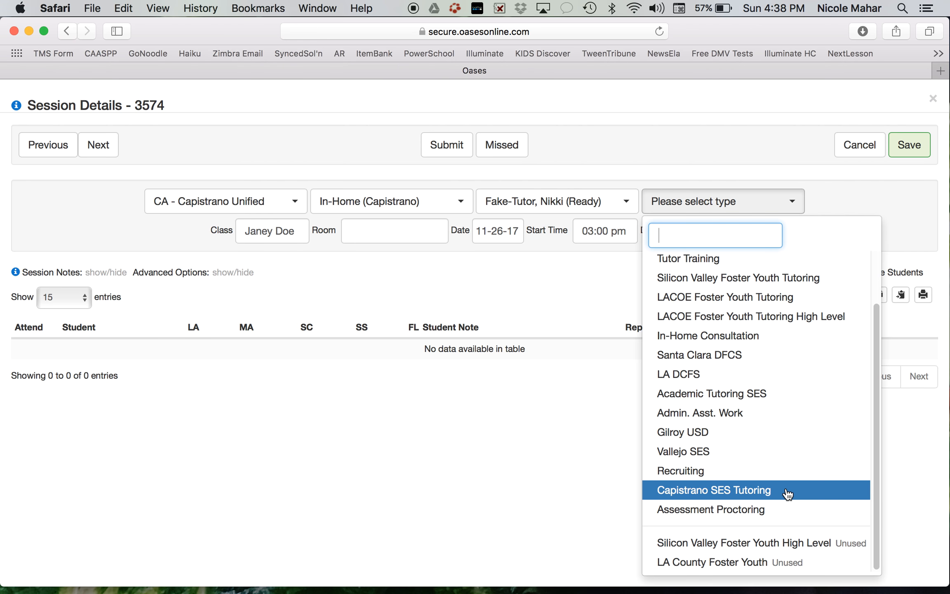
scroll(784, 462, "up", 3)
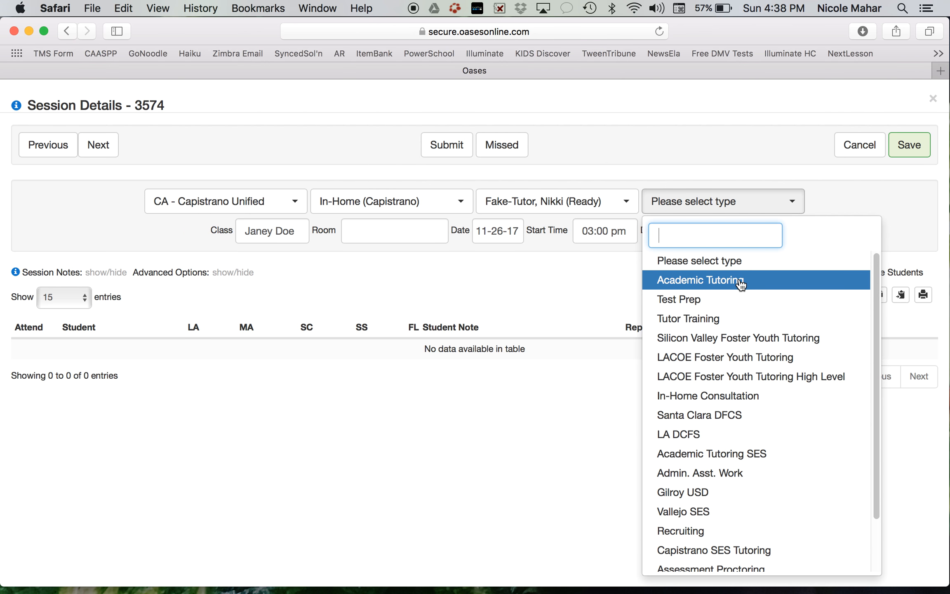
scroll(742, 284, "down", 3)
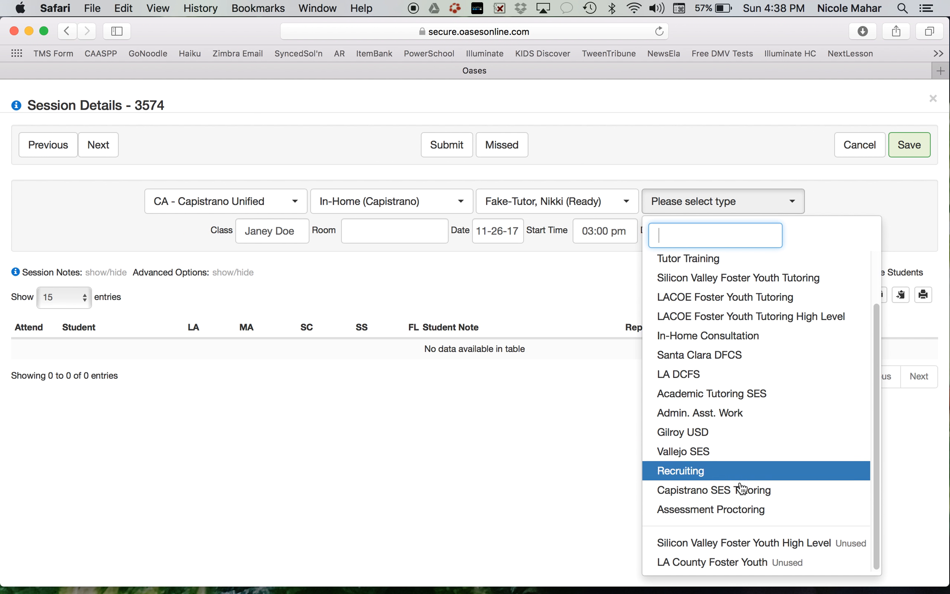
left_click(789, 494)
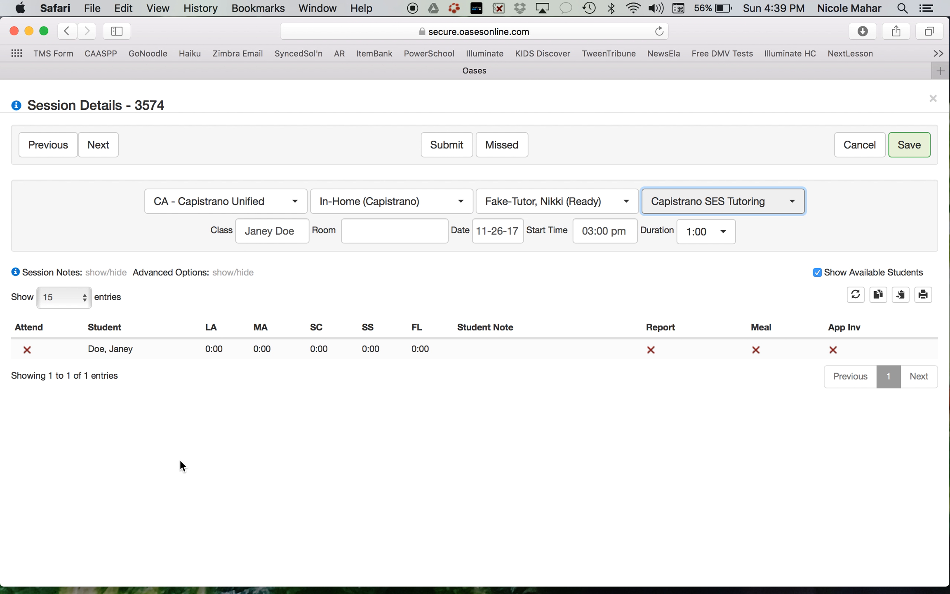
left_click(25, 349)
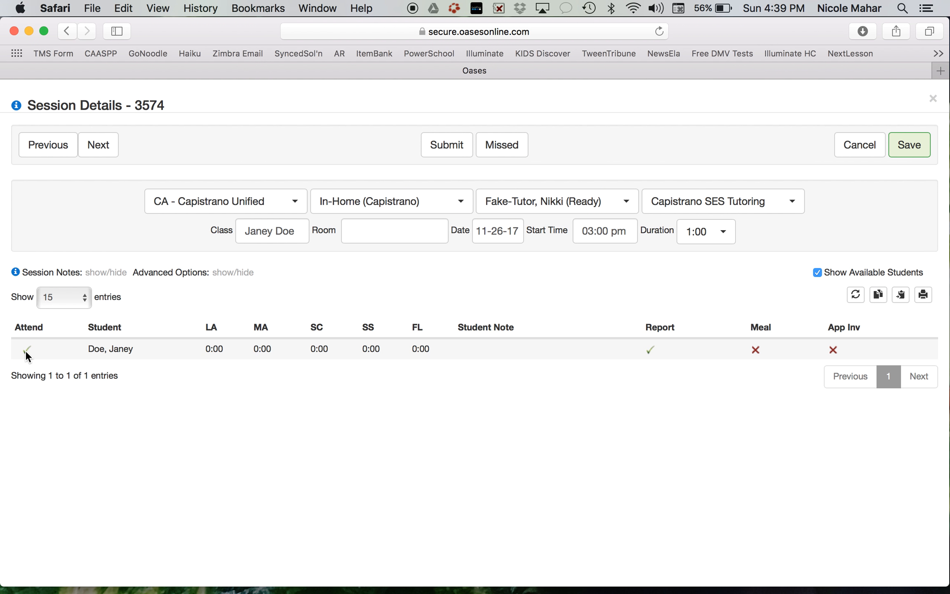
- Set the session date to 11-27-17 and the start time to 4:30 pm, and save the session
left_click(496, 238)
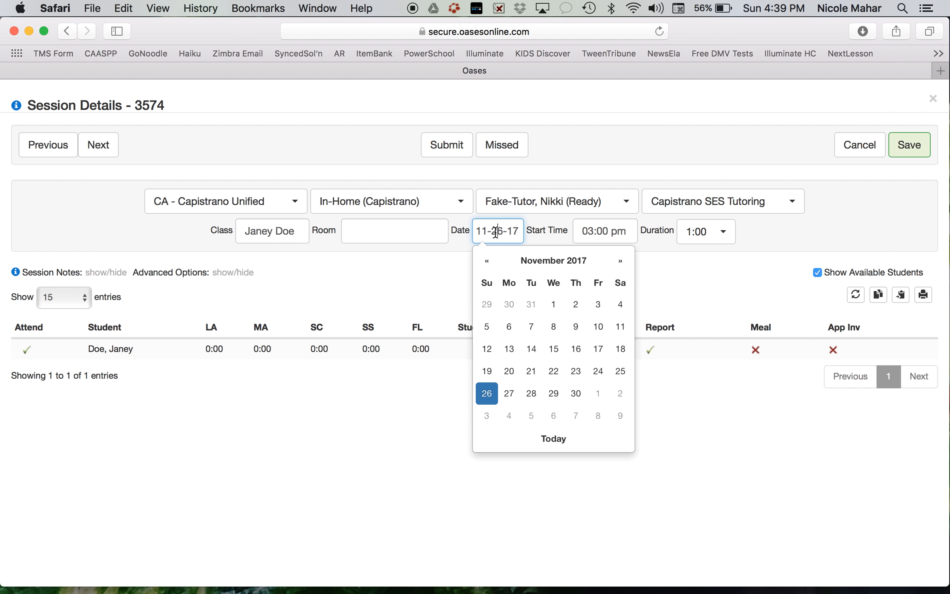
left_click(510, 394)
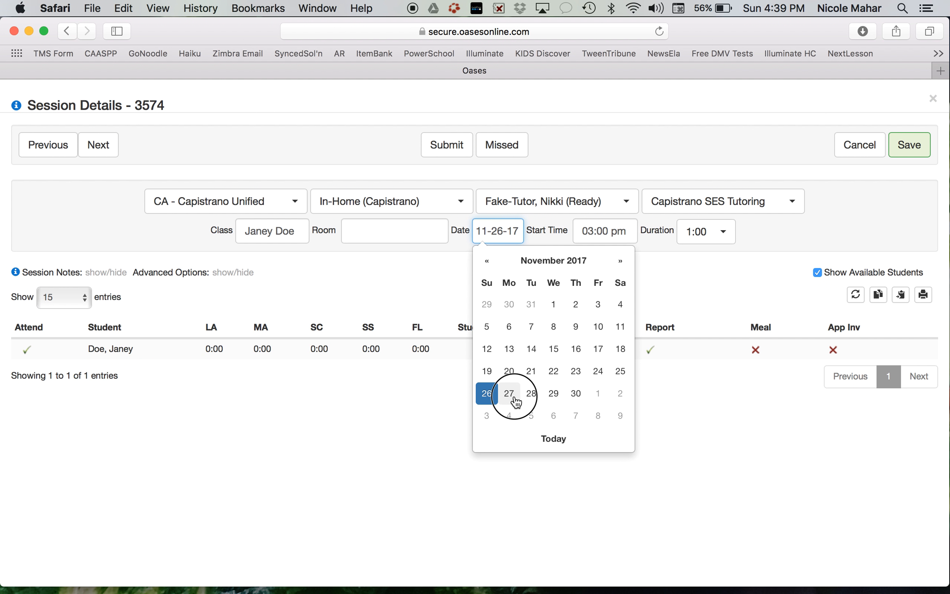
left_click(604, 223)
left_click(591, 255)
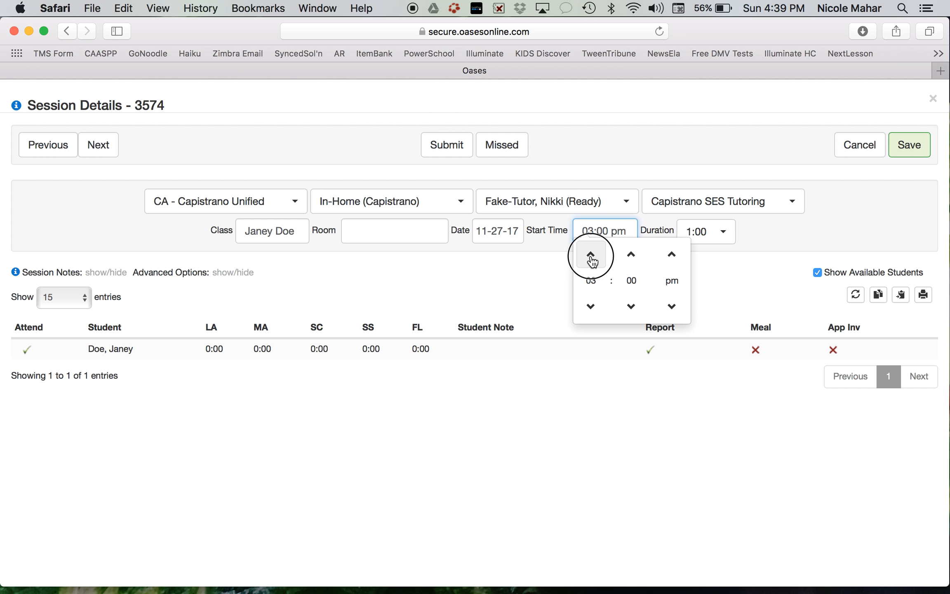
left_click(631, 255)
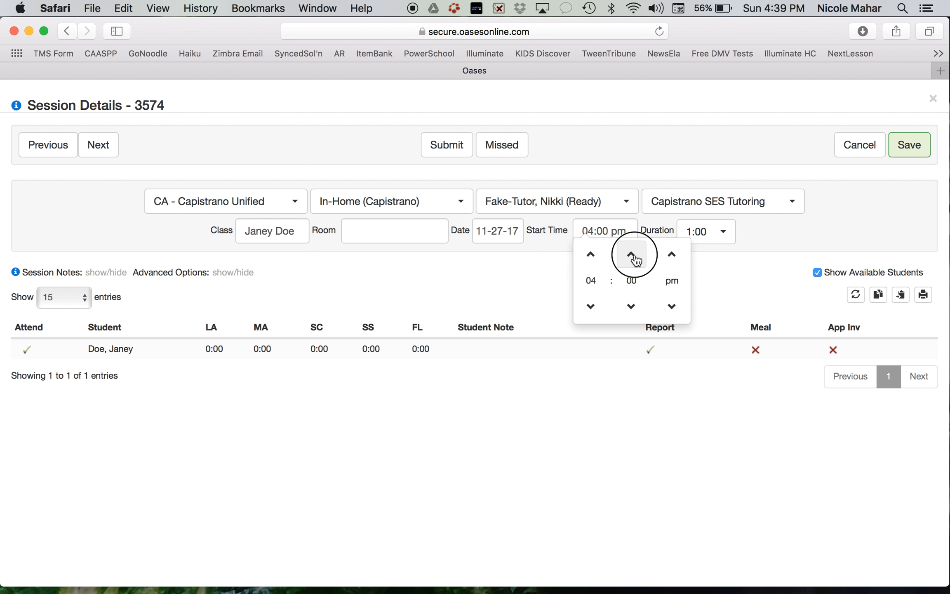
left_click(744, 278)
left_click(910, 147)
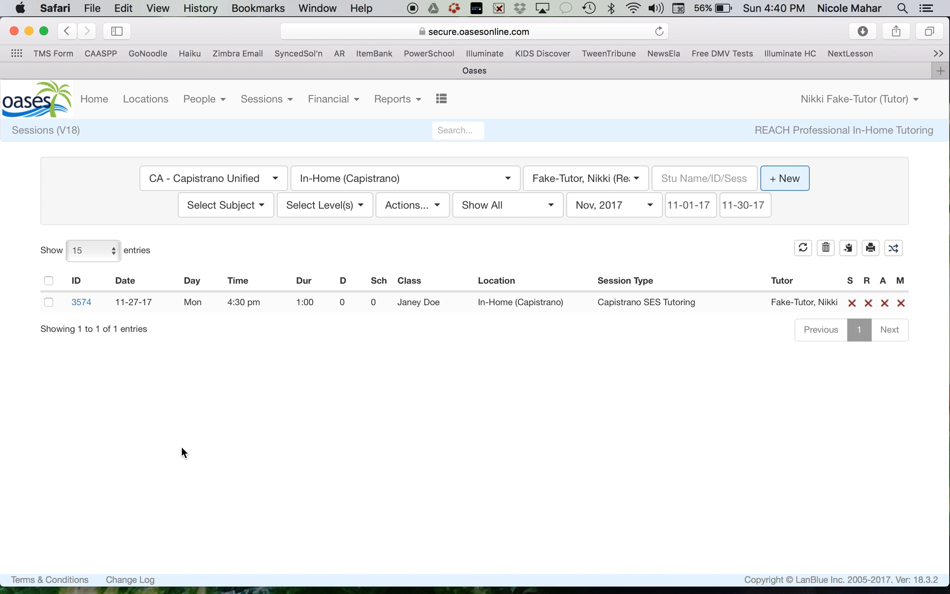
- Open the sessions calendar and examine the late November 2017 entries for the new session
left_click(271, 101)
left_click(272, 169)
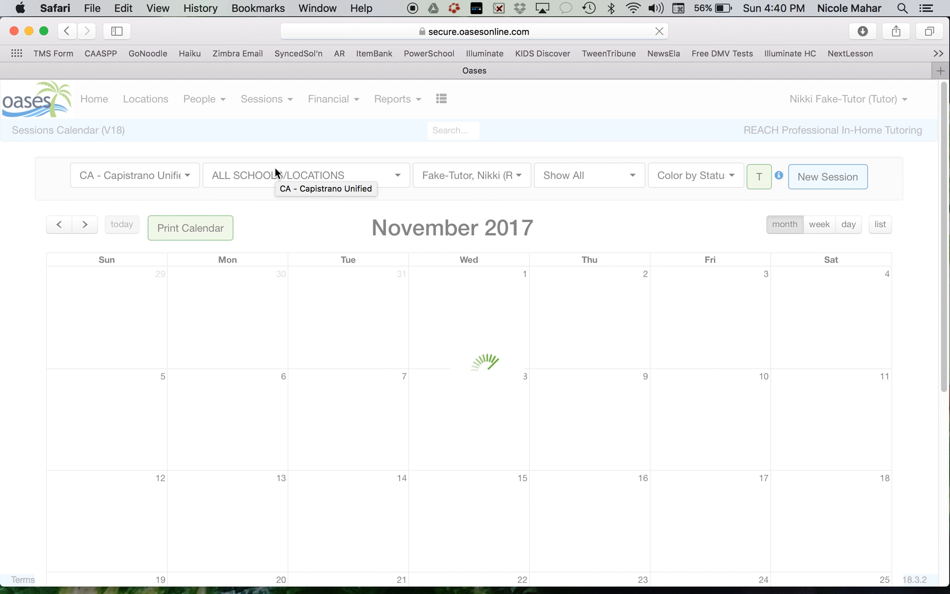
scroll(322, 333, "down", 10)
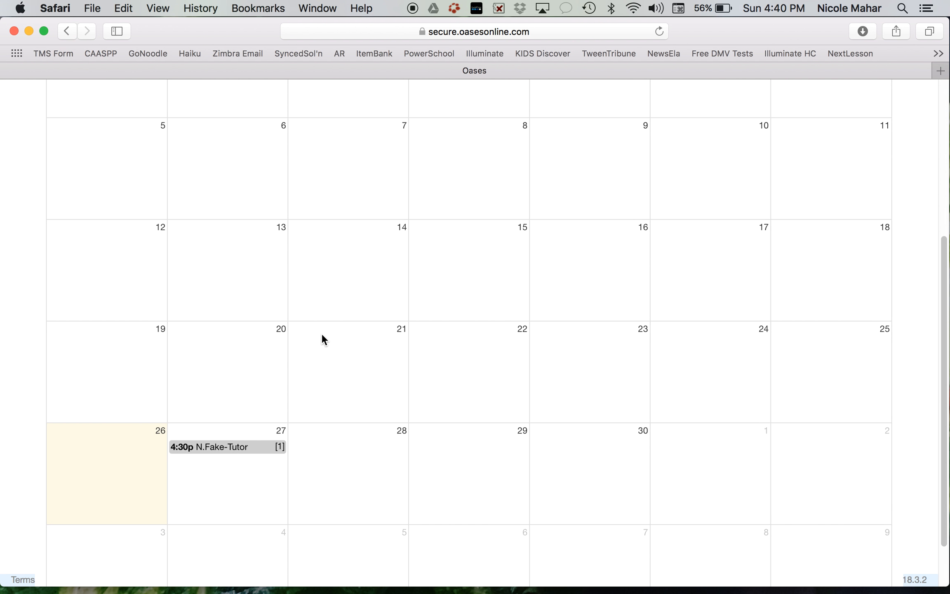
- Set the sessions calendar's location to In-Home (Capistrano) so that a new session can be created
scroll(322, 335, "down", 2)
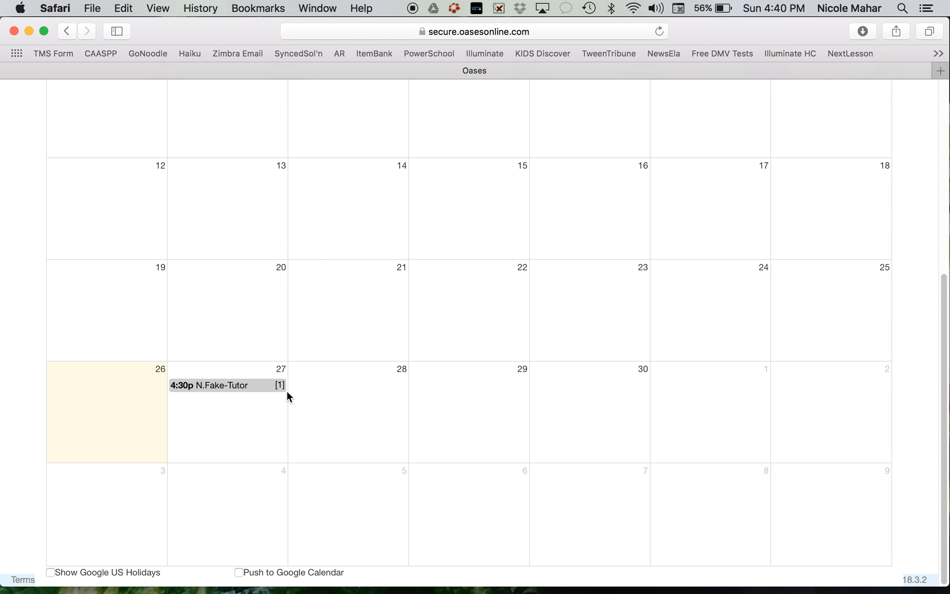
scroll(287, 391, "up", 8)
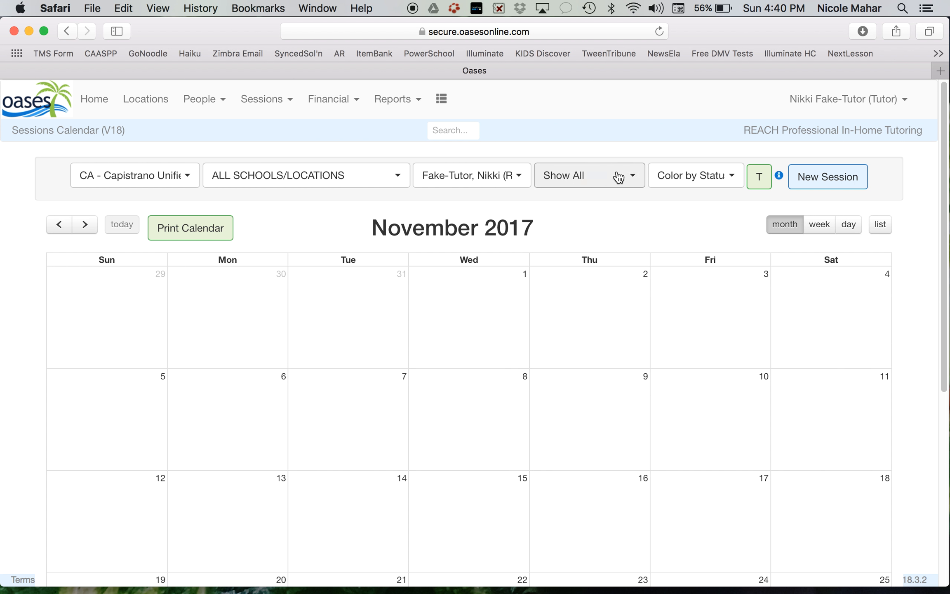
left_click(826, 180)
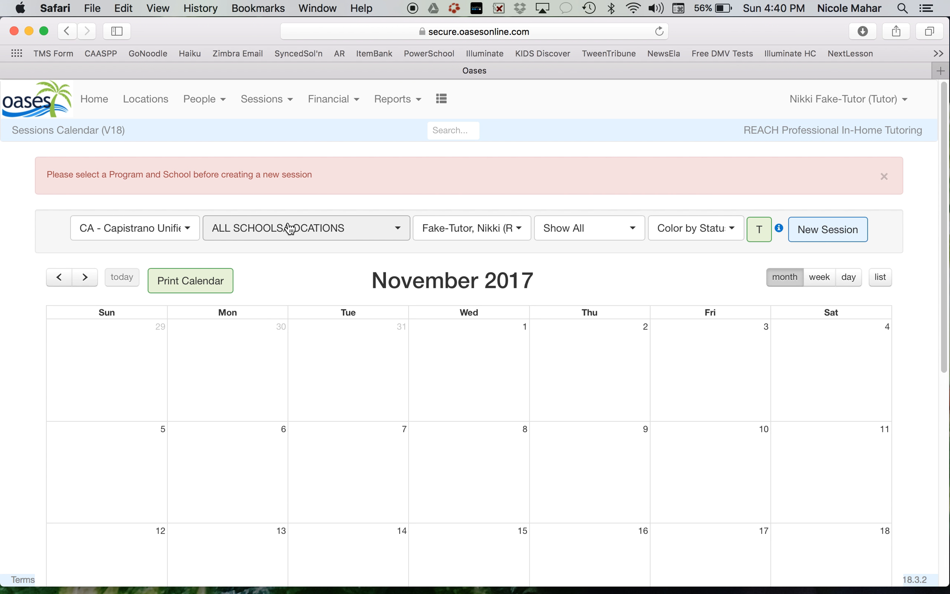
left_click(290, 228)
left_click(281, 313)
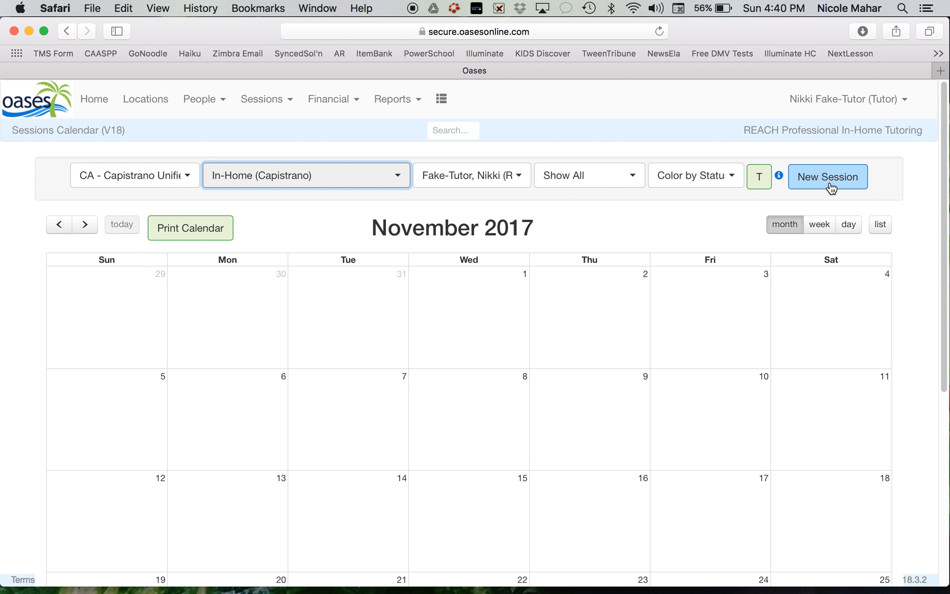
- Create a new session and enter the student's full name as its class
left_click(830, 184)
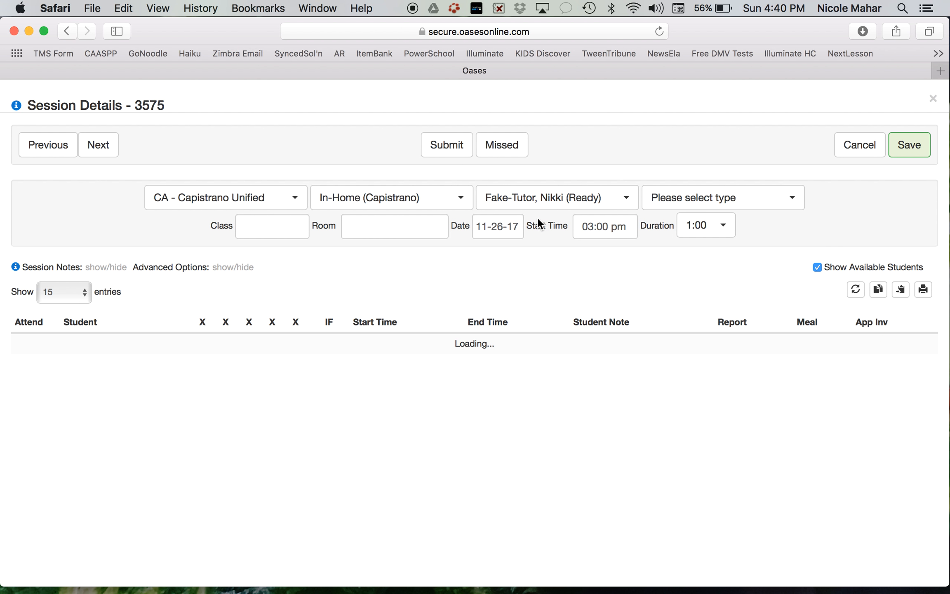
left_click(251, 227)
type("Janey Doe")
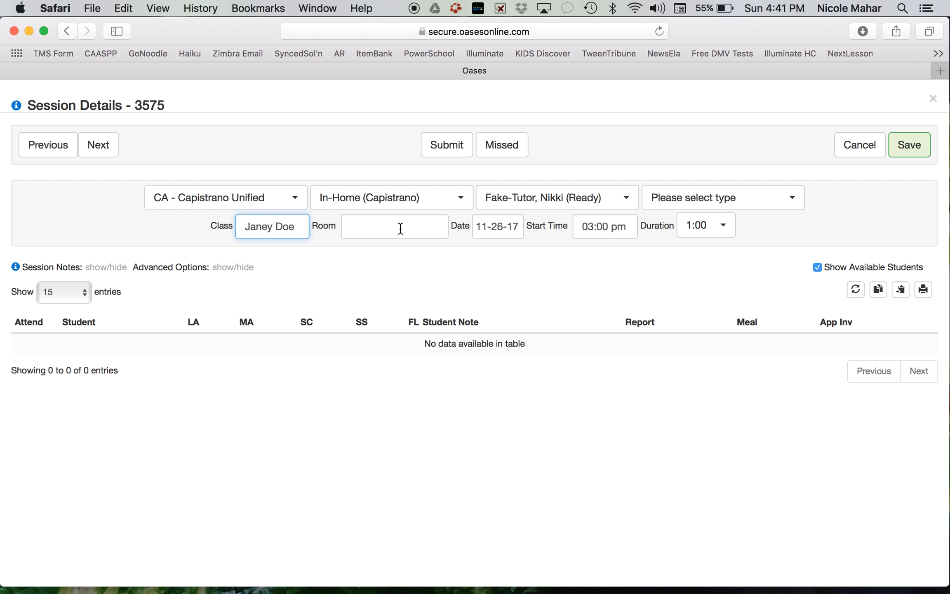
- Set the session date to 11-29-17 and the start time to 4:30 pm
left_click(500, 226)
left_click(554, 391)
left_click(598, 225)
left_click(591, 253)
left_click(632, 256)
left_click(633, 258)
left_click(522, 271)
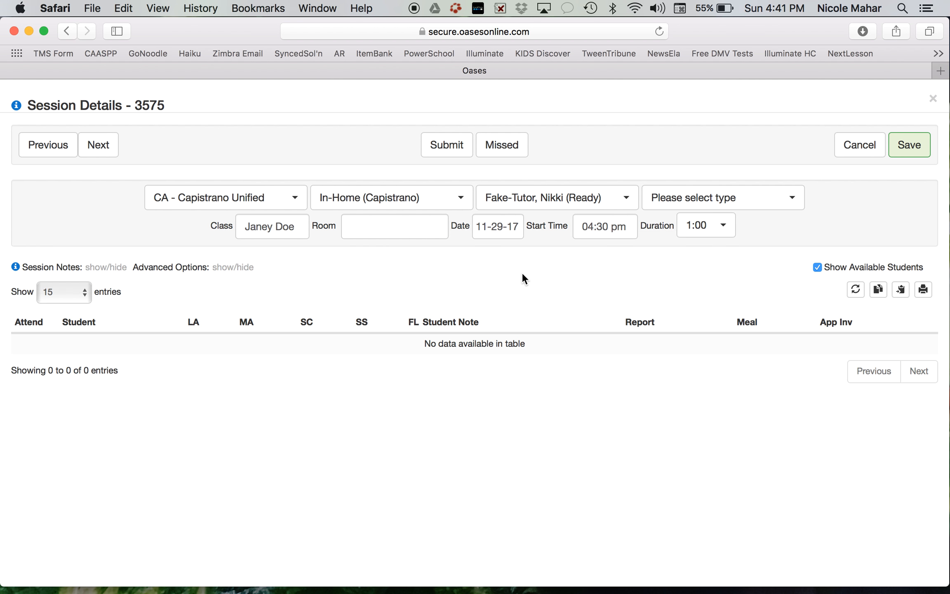
left_click(606, 223)
left_click(518, 282)
- Set the session type to Capistrano SES Tutoring, mark the student as attending, and save the session
left_click(710, 205)
left_click(732, 544)
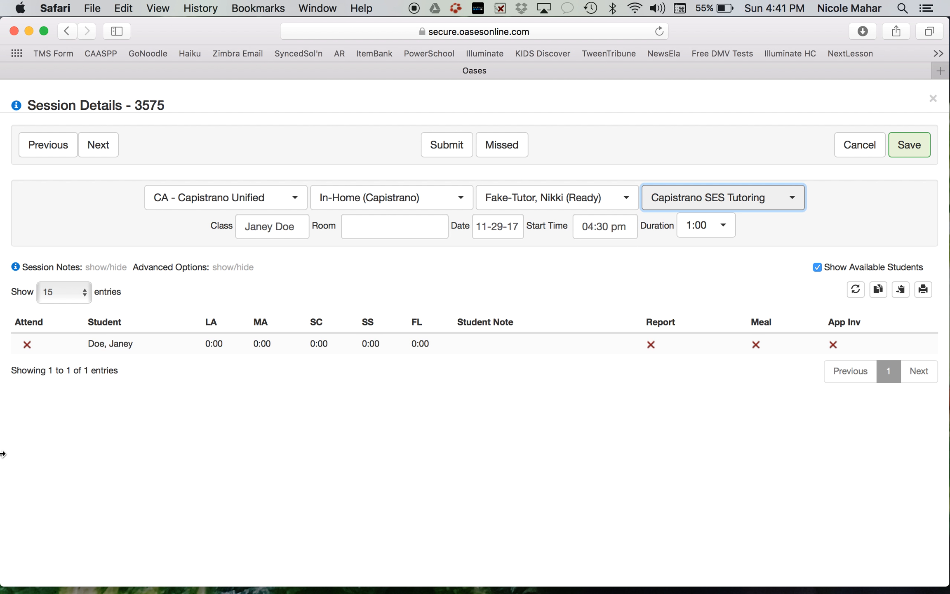
left_click(25, 346)
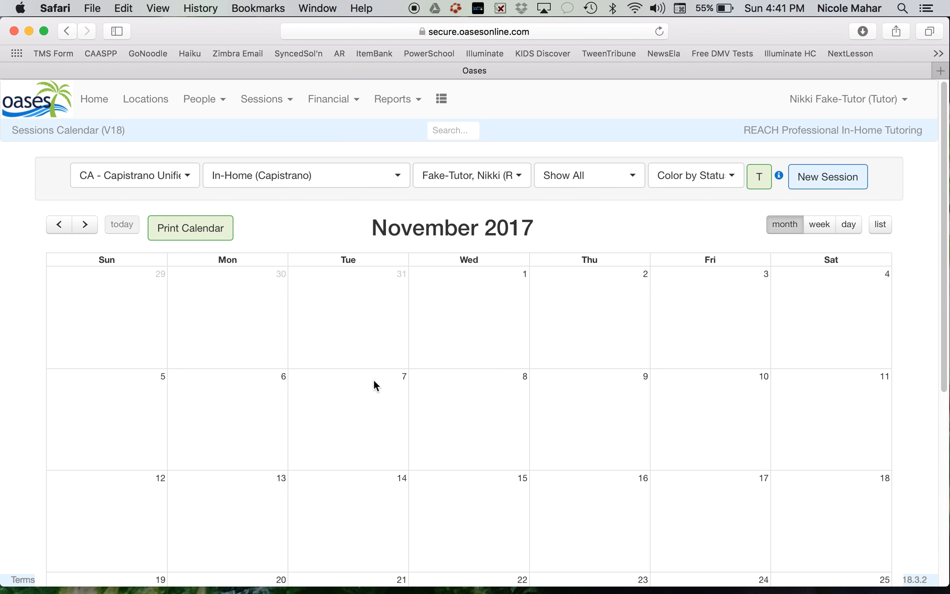
- Create another In-Home (Capistrano) session and enter the student's full name as its class
scroll(374, 381, "down", 10)
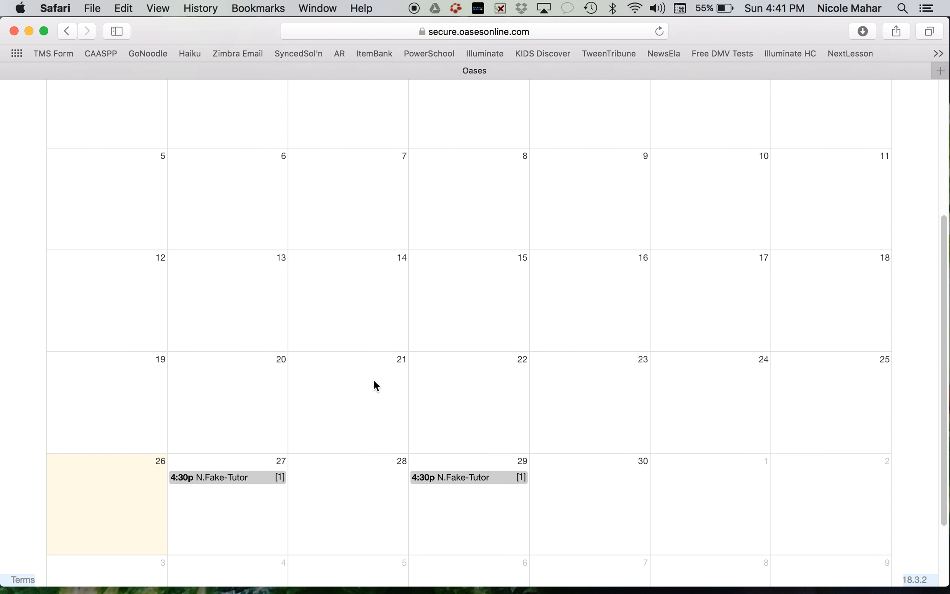
scroll(374, 378, "down", 2)
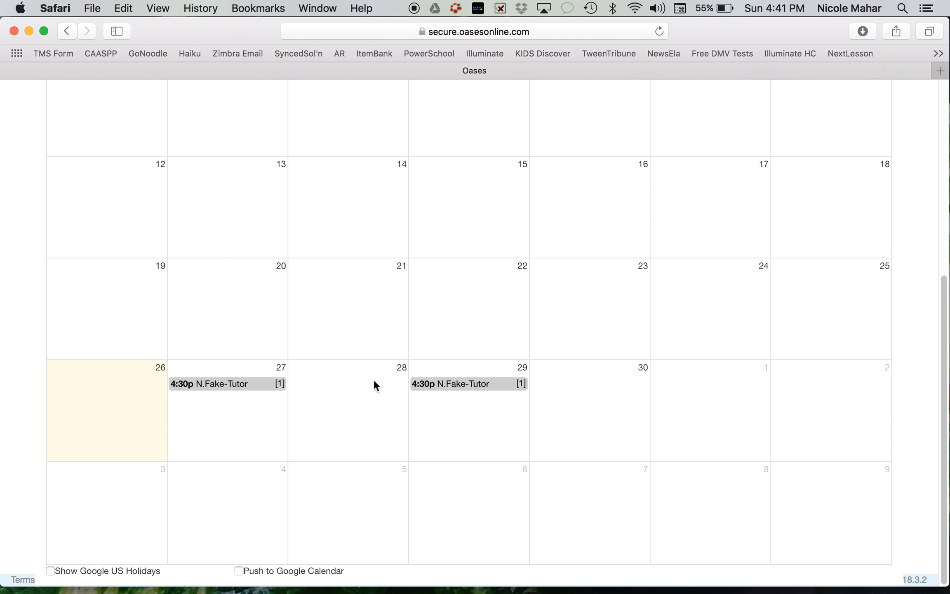
scroll(373, 379, "up", 10)
scroll(373, 379, "up", 2)
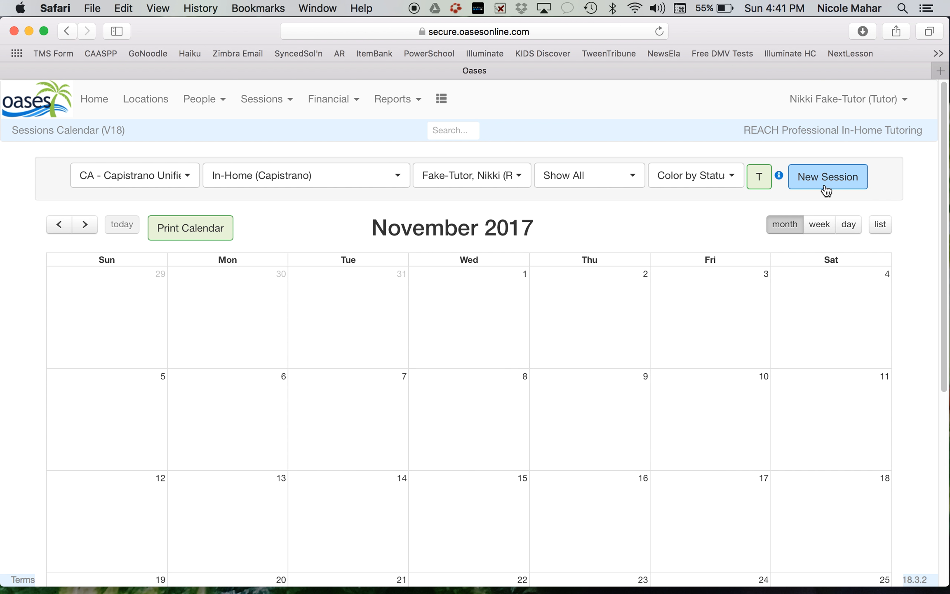
left_click(378, 308)
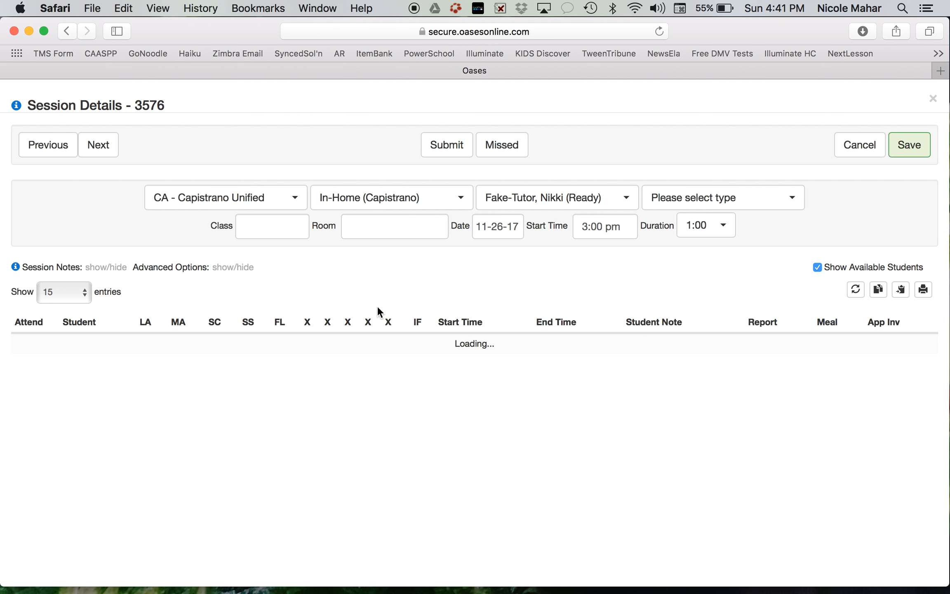
left_click(263, 224)
type("Janey Doe")
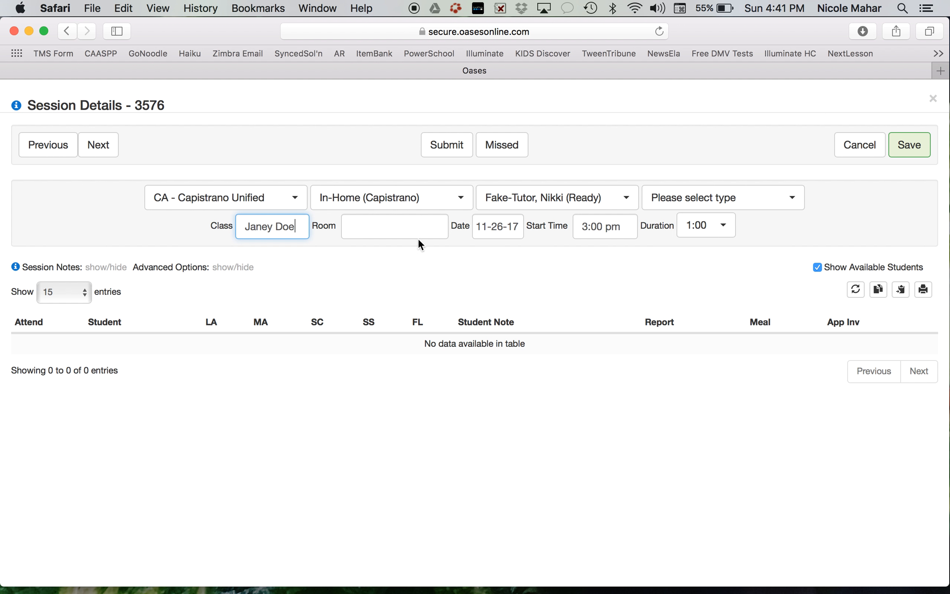
- Set the session date to 12-04-17 and the start time to 4:30 pm
left_click(491, 228)
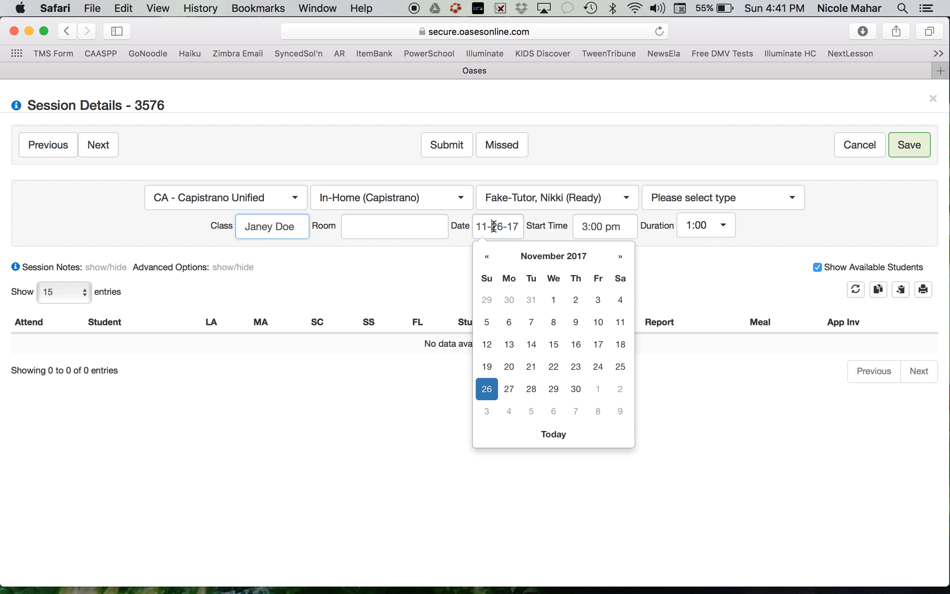
left_click(510, 411)
left_click(604, 225)
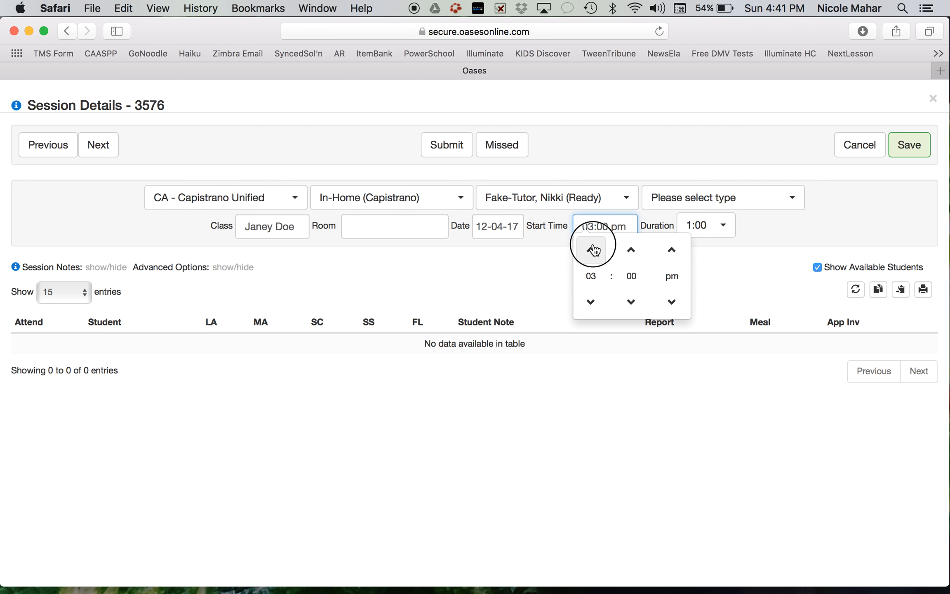
left_click(590, 249)
left_click(631, 249)
left_click(746, 272)
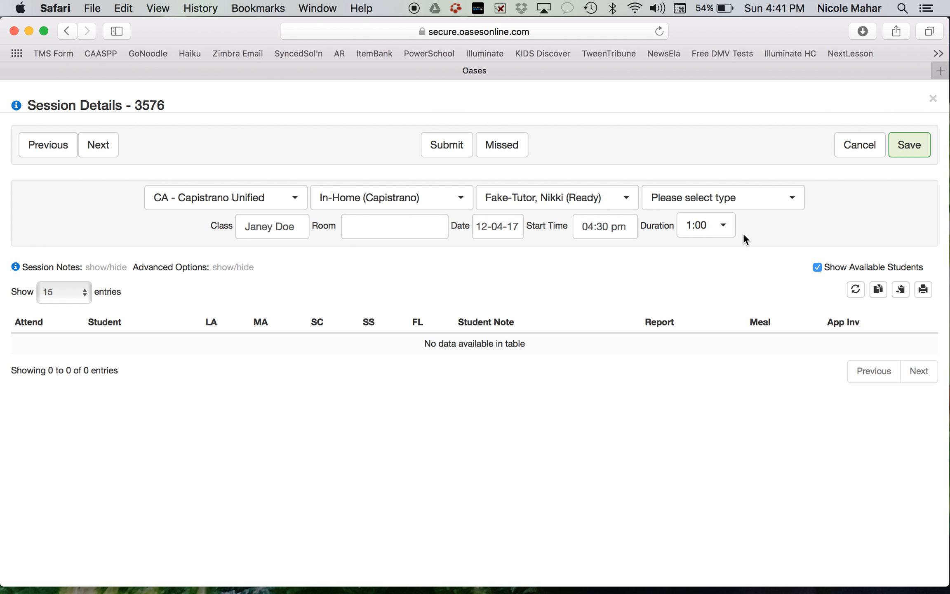
- Make this a Capistrano SES Tutoring session with the student attending, save it, and check the calendar through early December
left_click(738, 202)
left_click(738, 544)
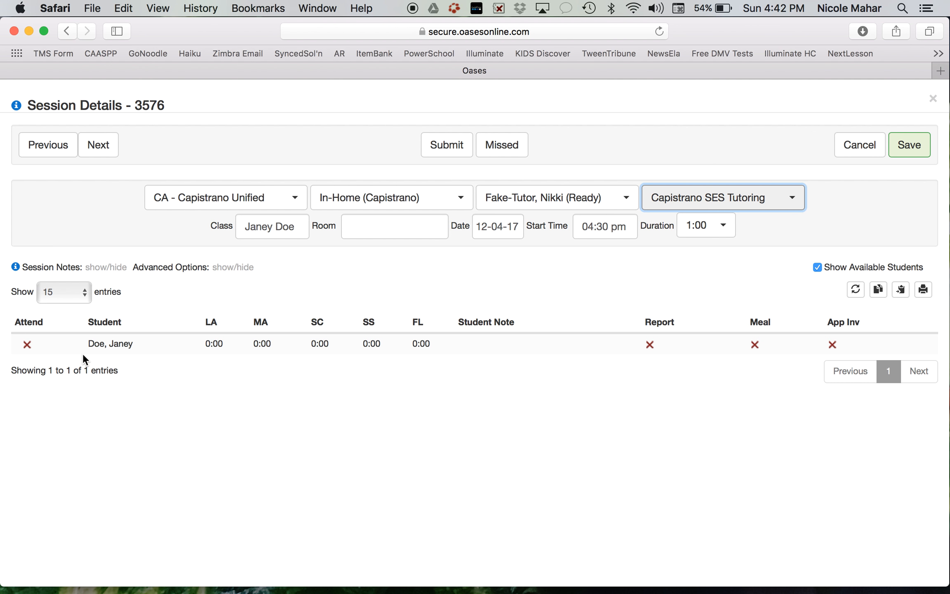
left_click(27, 344)
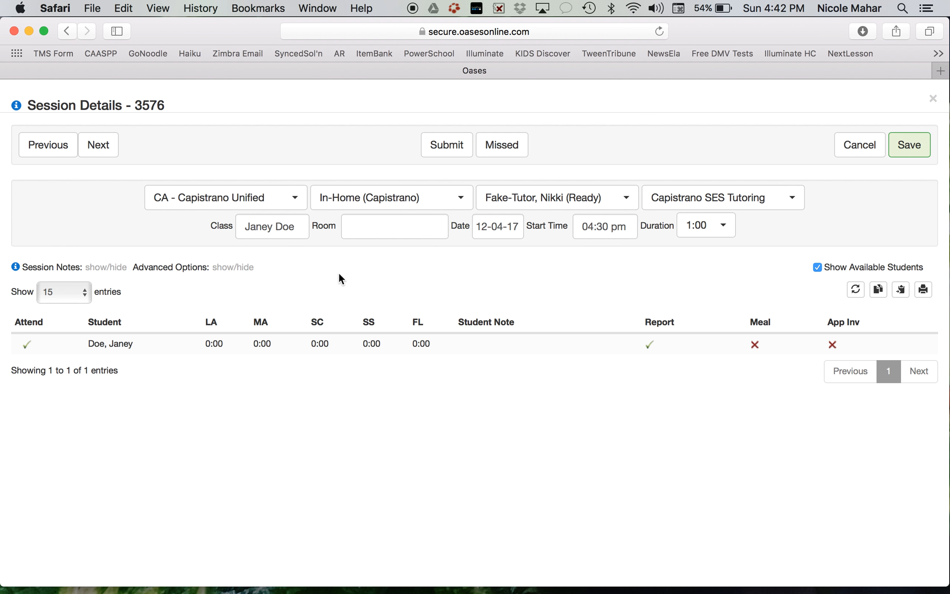
left_click(909, 145)
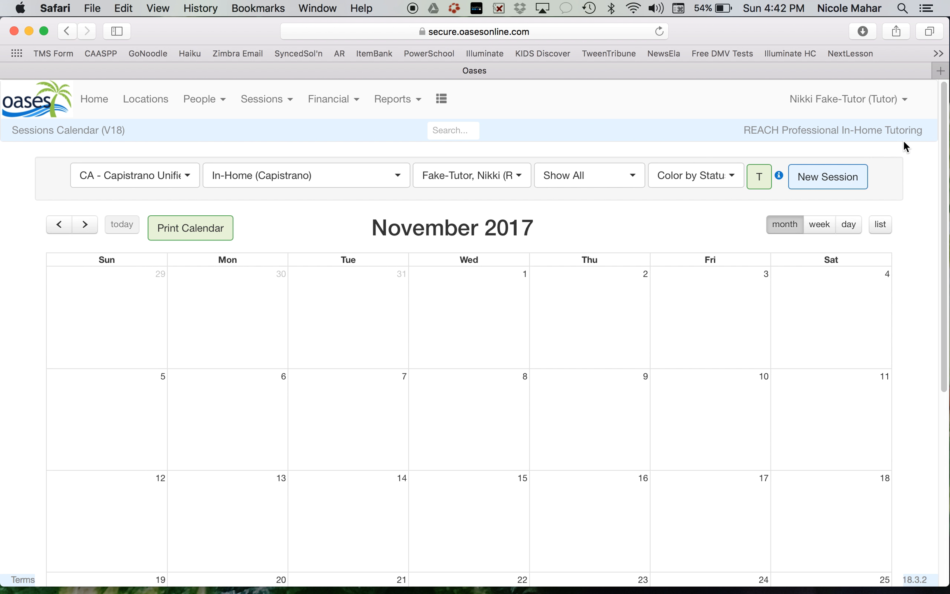
scroll(523, 482, "down", 8)
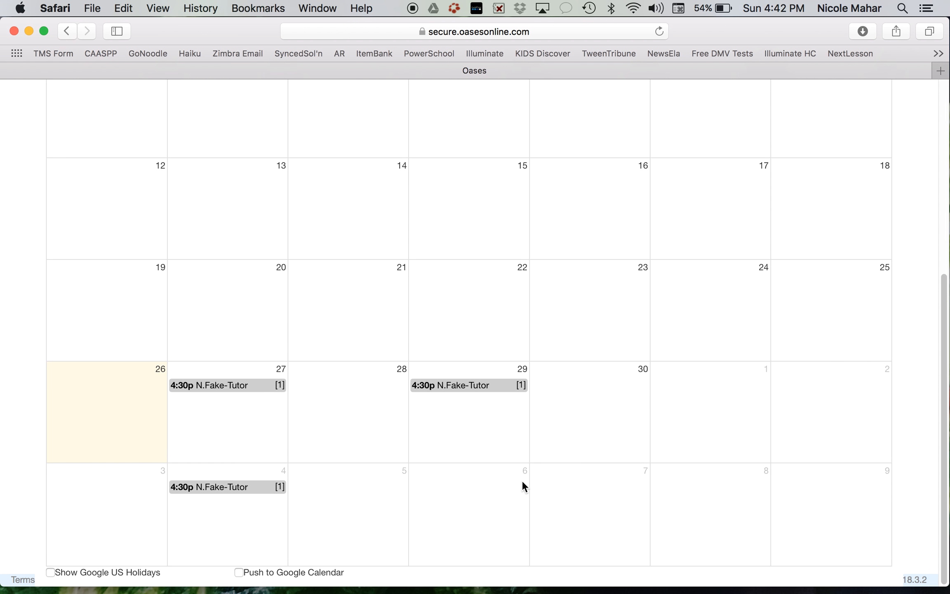
scroll(522, 480, "up", 8)
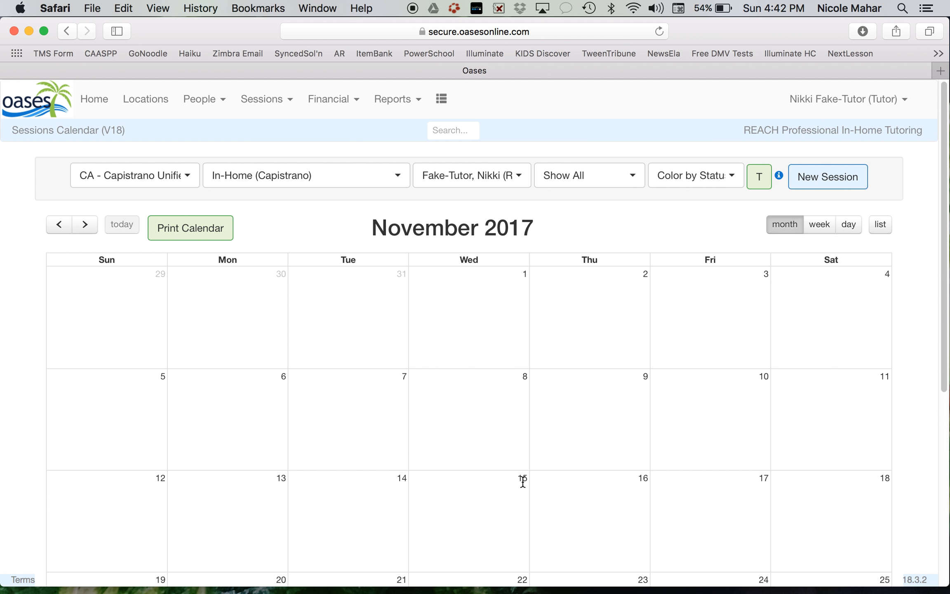